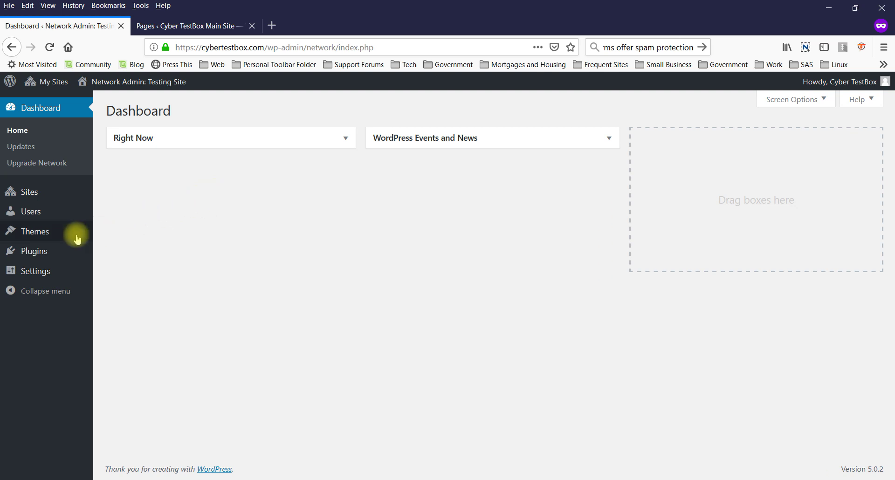
# - Search the plugin directory for 'ninja forms' and install Ninja Forms network-wide
pyautogui.click(36, 252)
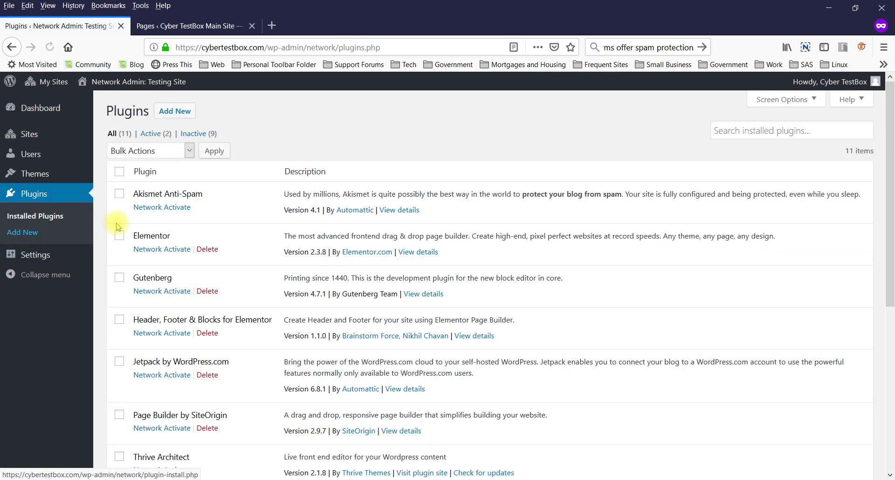
pyautogui.click(174, 119)
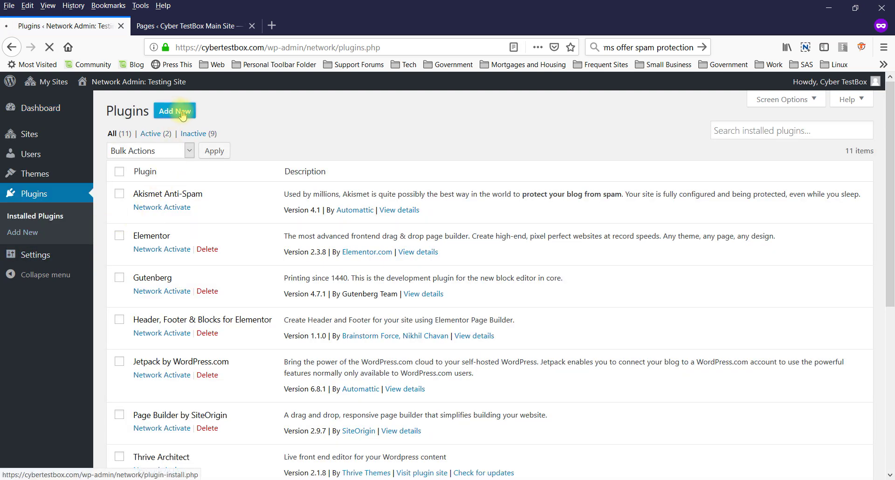
pyautogui.click(745, 143)
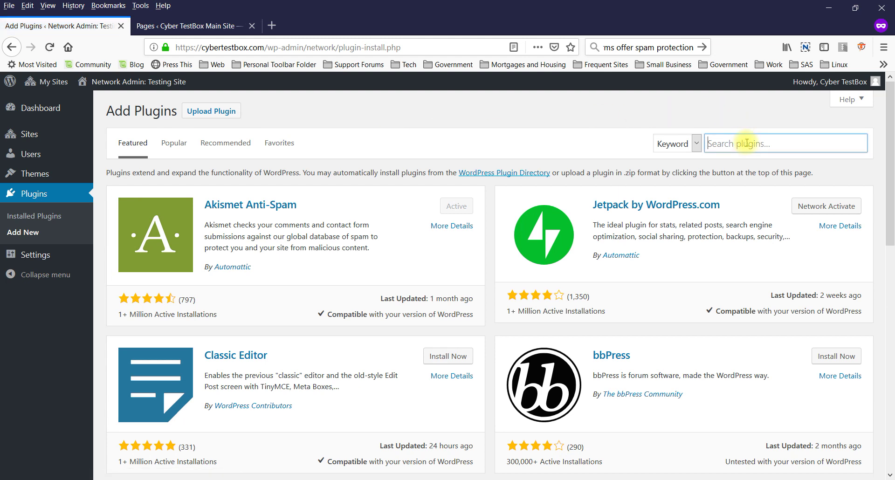
pyautogui.write('ninja forms')
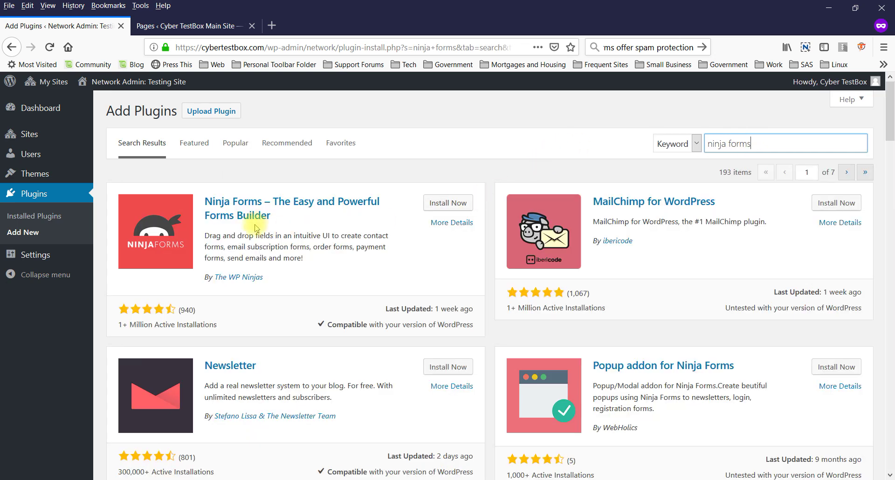
pyautogui.click(456, 203)
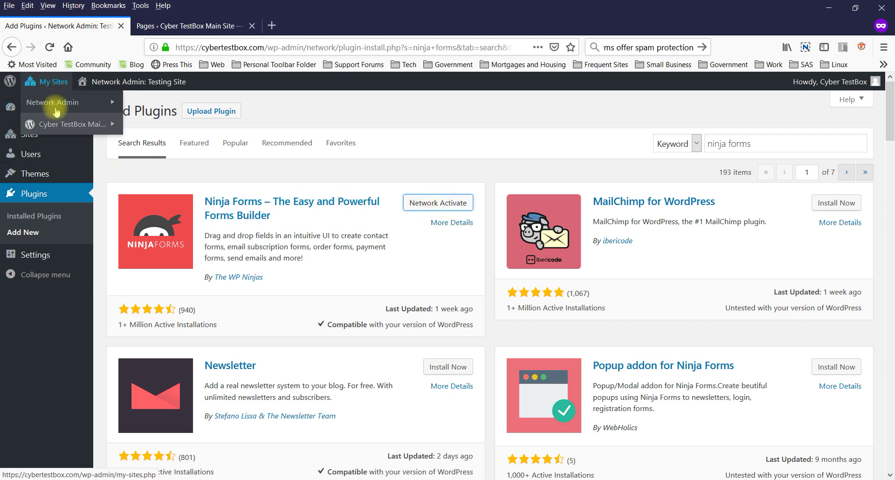
# - Activate Ninja Forms from the Cyber TestBox Main Site's Plugins list
pyautogui.moveTo(68, 129)
pyautogui.click(141, 125)
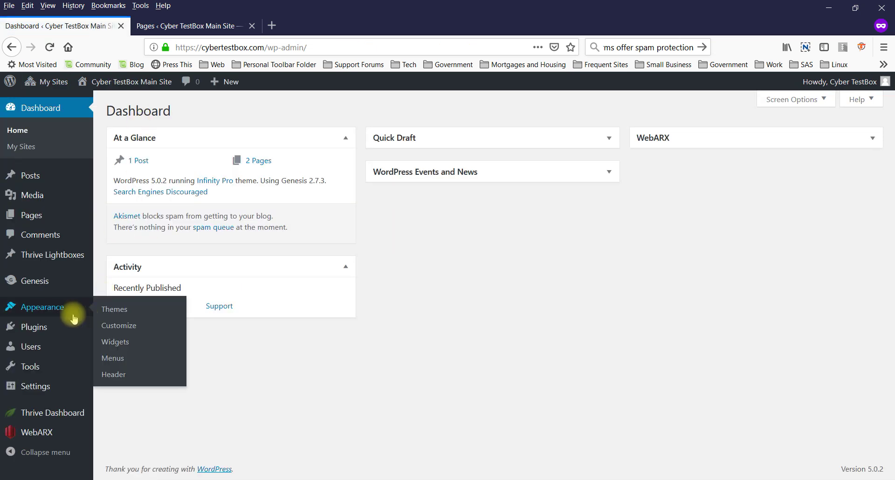
pyautogui.click(47, 330)
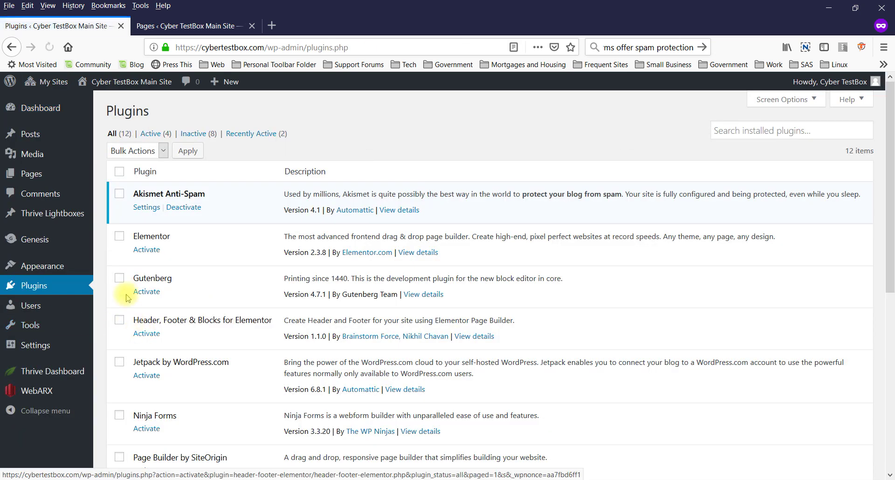
pyautogui.scroll(-3, 142, 336)
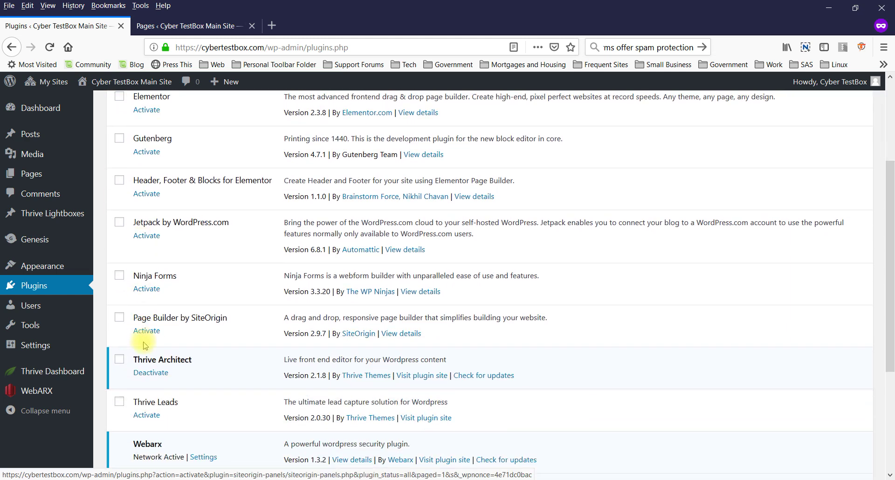
pyautogui.click(145, 289)
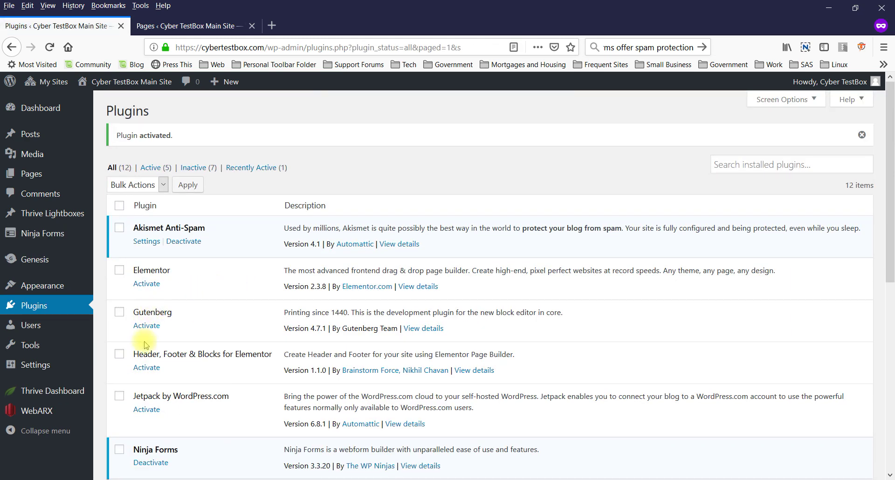
pyautogui.scroll(-3, 136, 375)
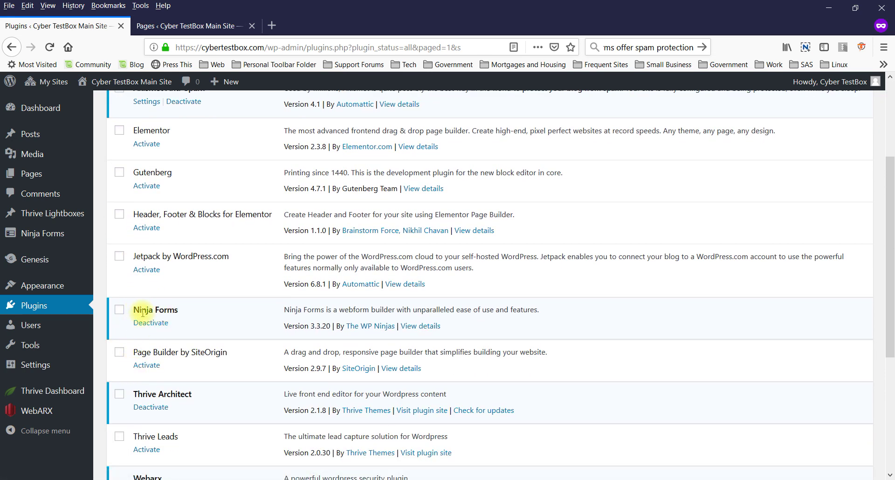
pyautogui.moveTo(52, 235)
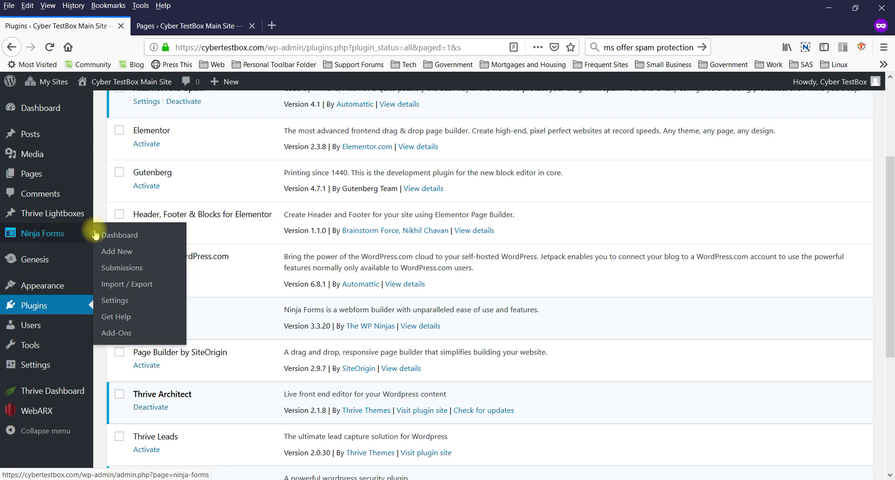
# - From the Ninja Forms dashboard, edit the Contact Me form via its gear menu
pyautogui.click(116, 234)
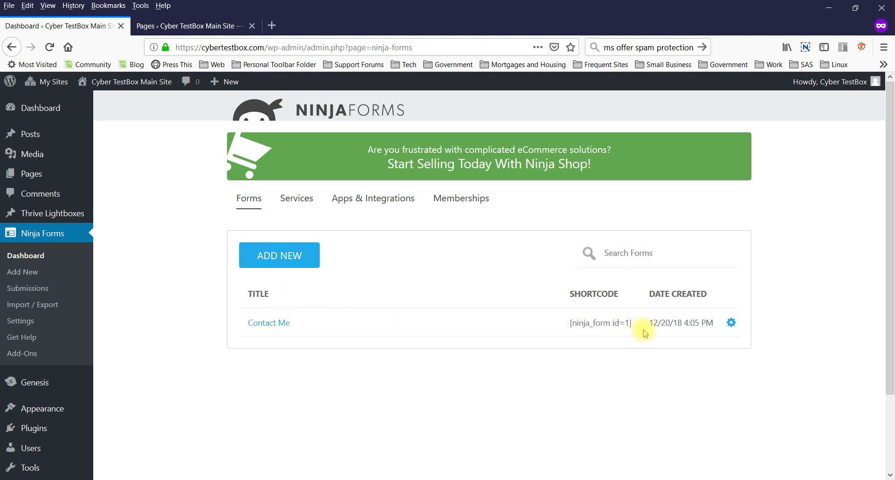
pyautogui.click(732, 323)
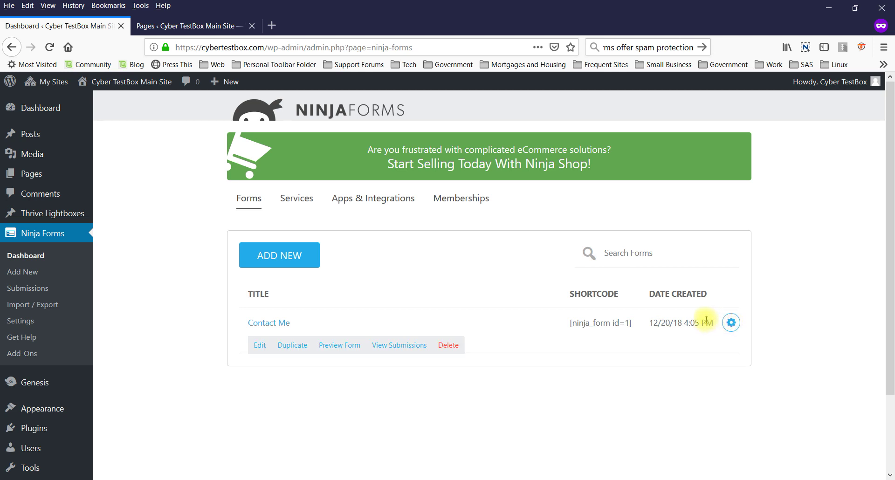
pyautogui.click(259, 346)
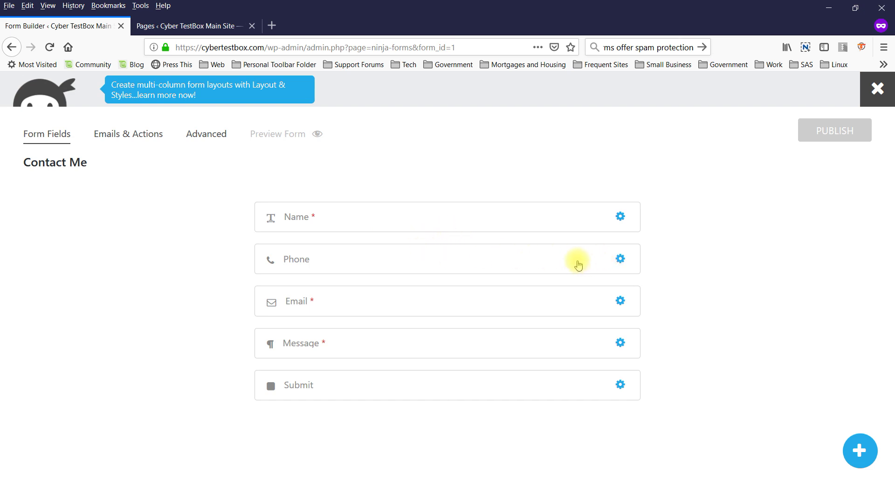
# - Delete the Phone field and re-add it from User Information Fields between Name and Email
pyautogui.moveTo(619, 256)
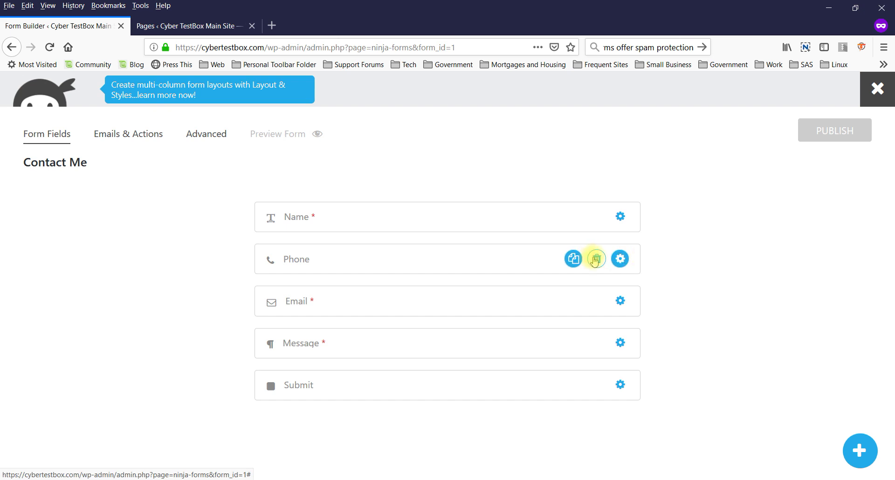
pyautogui.click(593, 260)
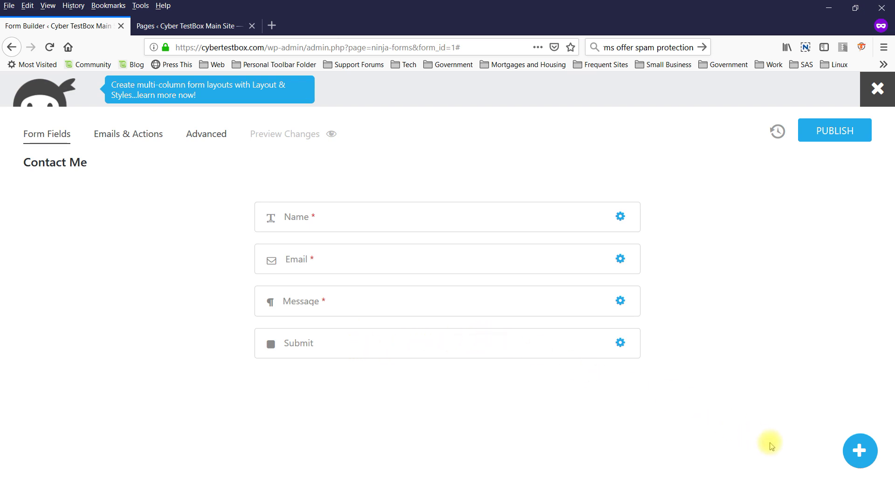
pyautogui.click(858, 449)
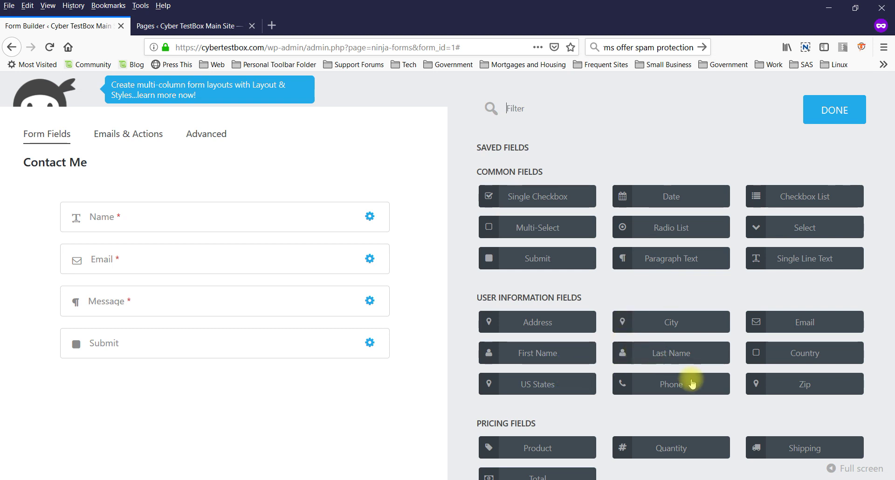
pyautogui.moveTo(686, 383); pyautogui.dragTo(146, 239)
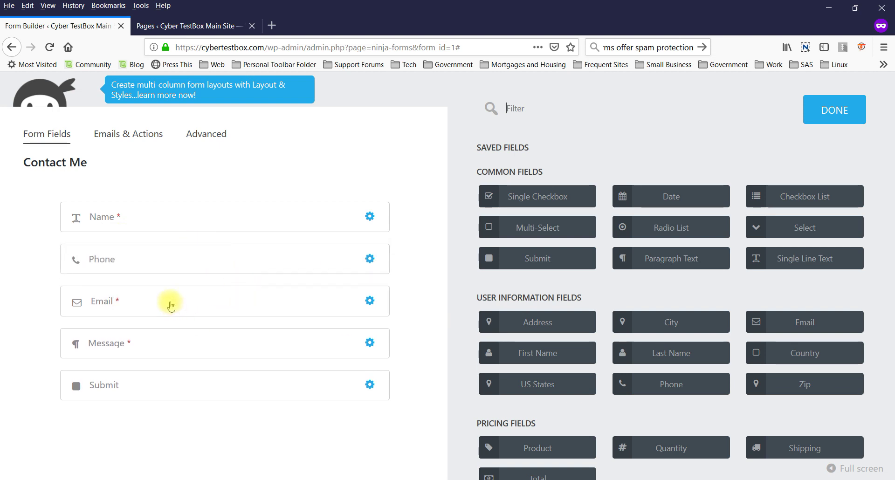
pyautogui.moveTo(169, 300); pyautogui.dragTo(166, 256)
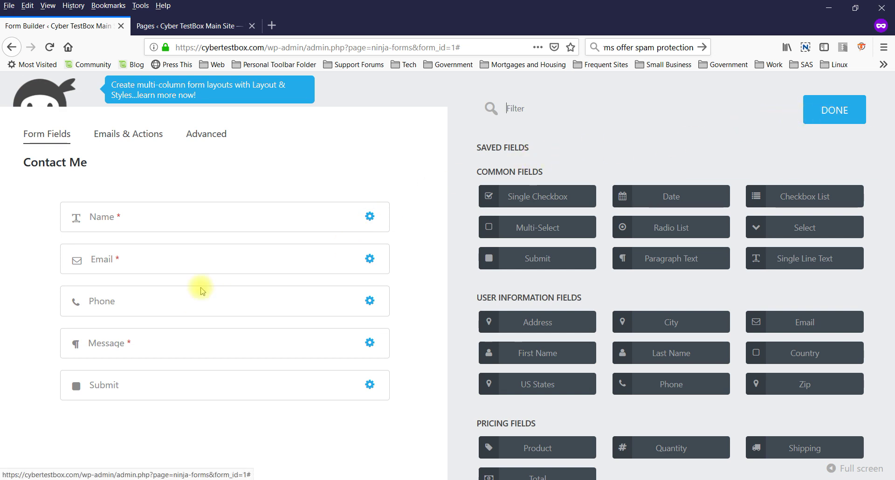
pyautogui.moveTo(150, 295); pyautogui.dragTo(154, 259)
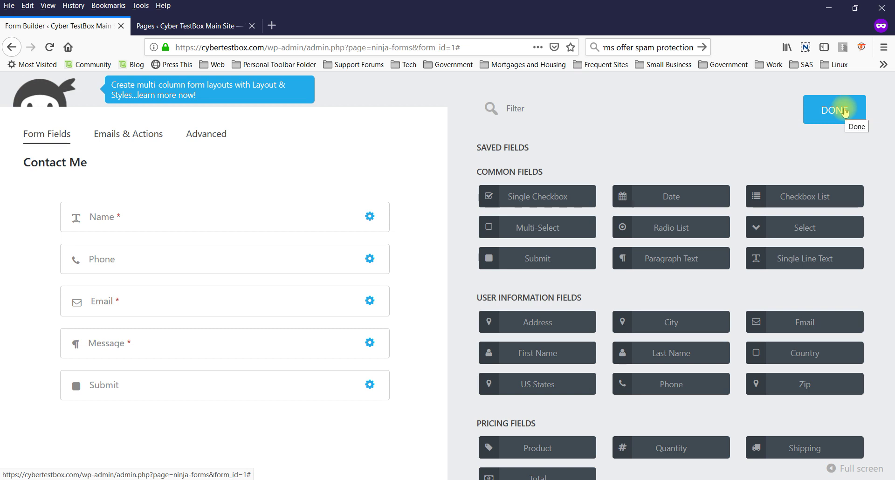
pyautogui.click(125, 135)
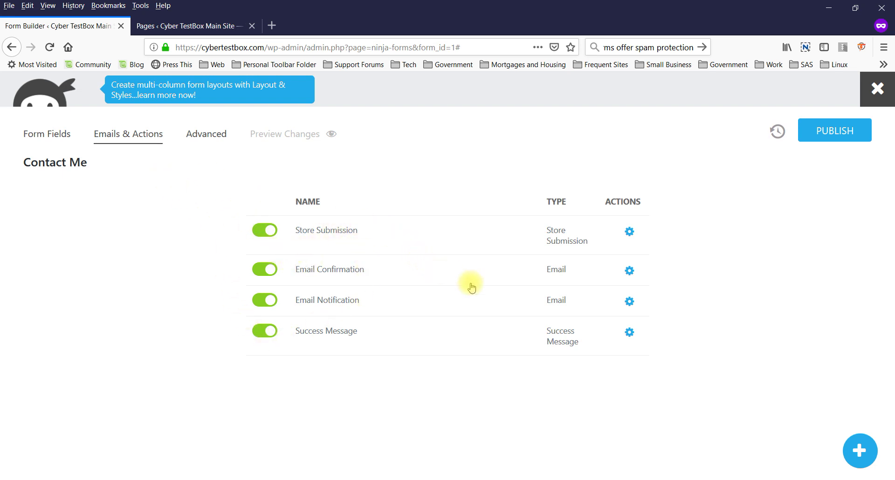
# - Replace the Email Notification action's recipient and reply-to addresses
pyautogui.click(629, 302)
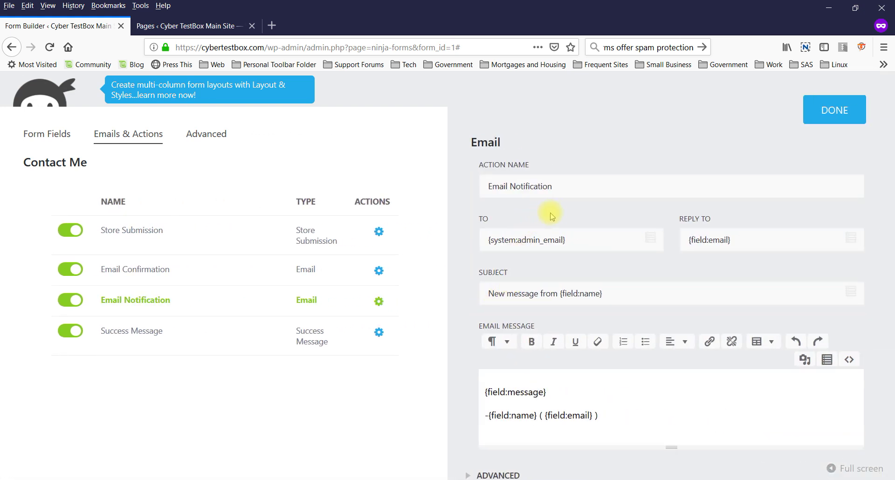
pyautogui.moveTo(597, 241); pyautogui.dragTo(396, 238)
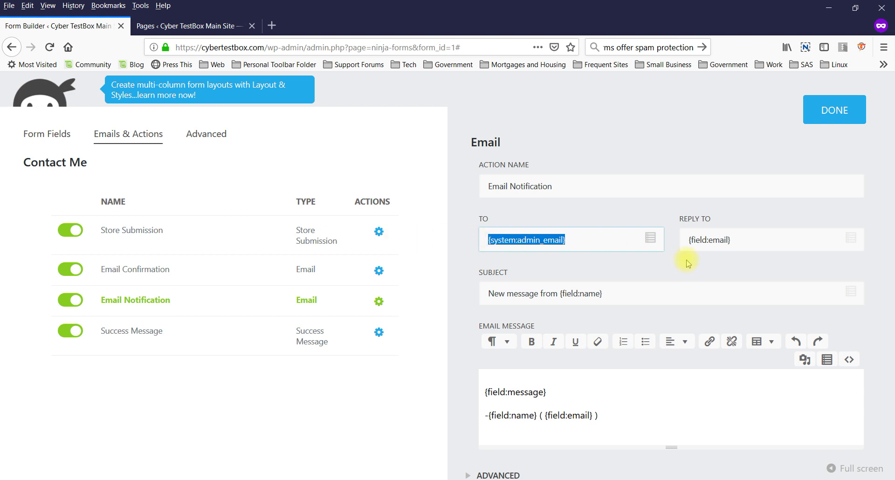
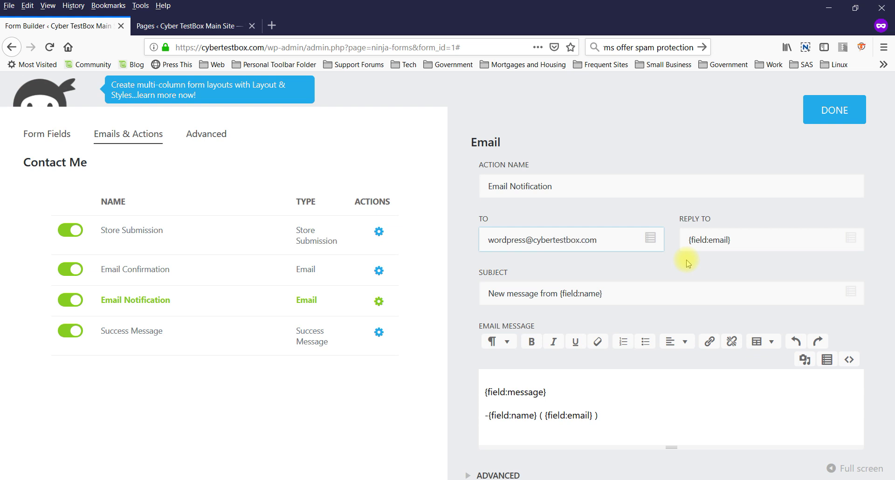
pyautogui.press('Tab')
pyautogui.write('wo')
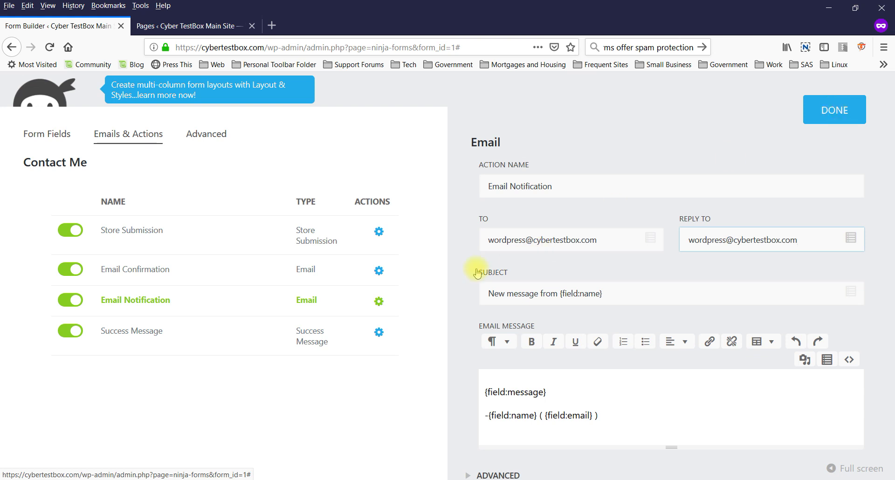
# - Check the email actions, publish the Contact Me form, and close the builder
pyautogui.click(376, 270)
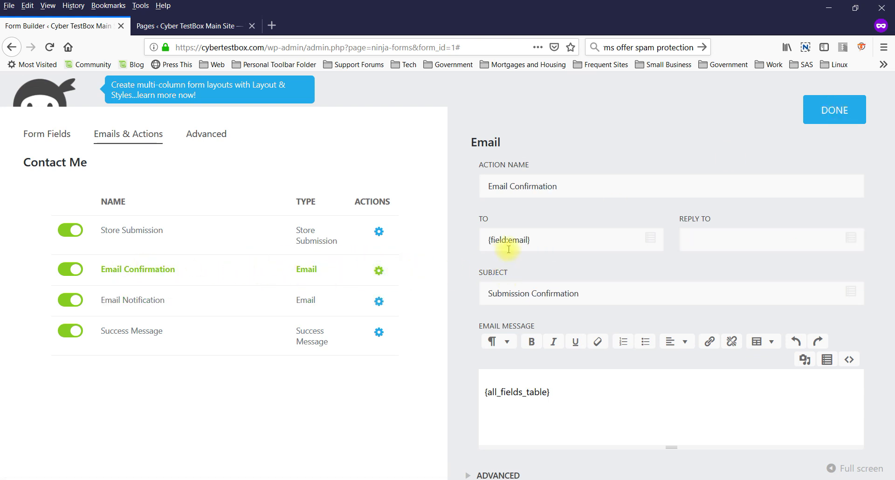
pyautogui.click(379, 303)
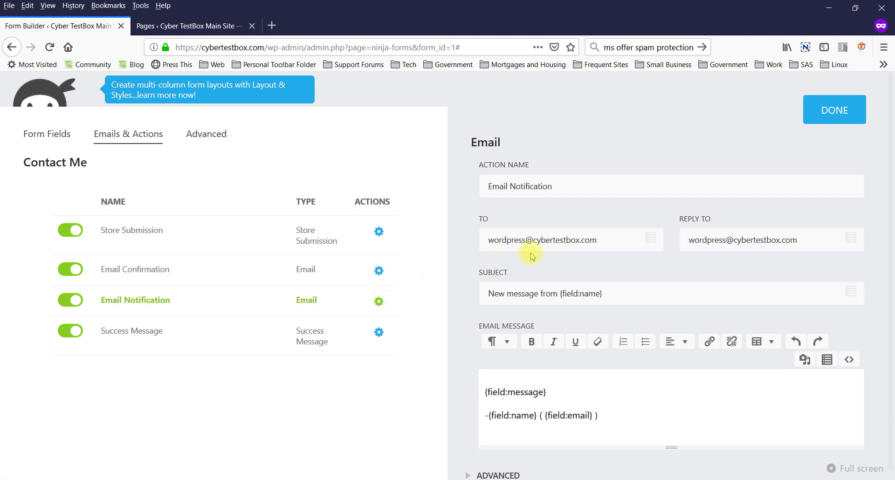
pyautogui.click(827, 110)
pyautogui.click(805, 133)
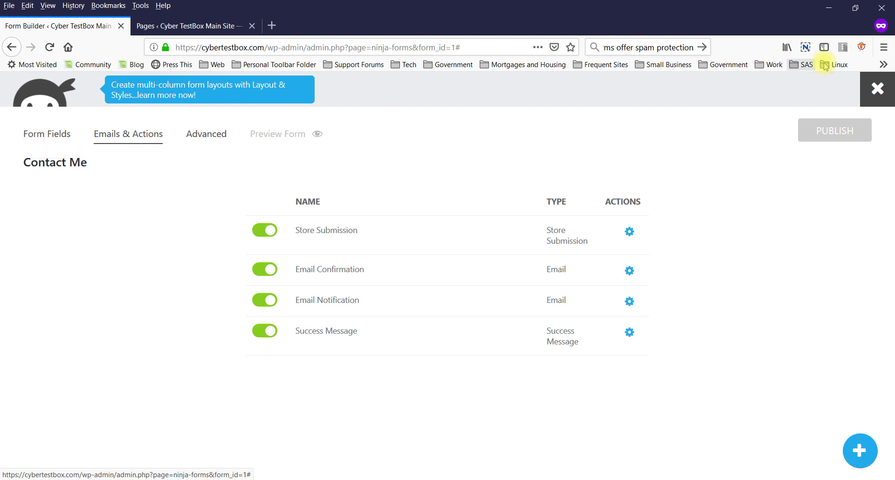
pyautogui.click(871, 93)
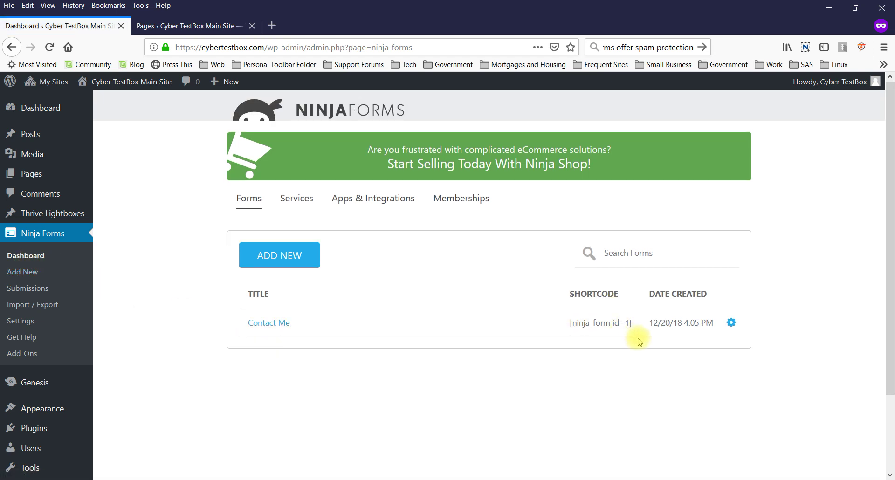
# - Copy the [ninja_form id=1] shortcode and go to the All Pages list
pyautogui.moveTo(630, 326); pyautogui.dragTo(572, 329)
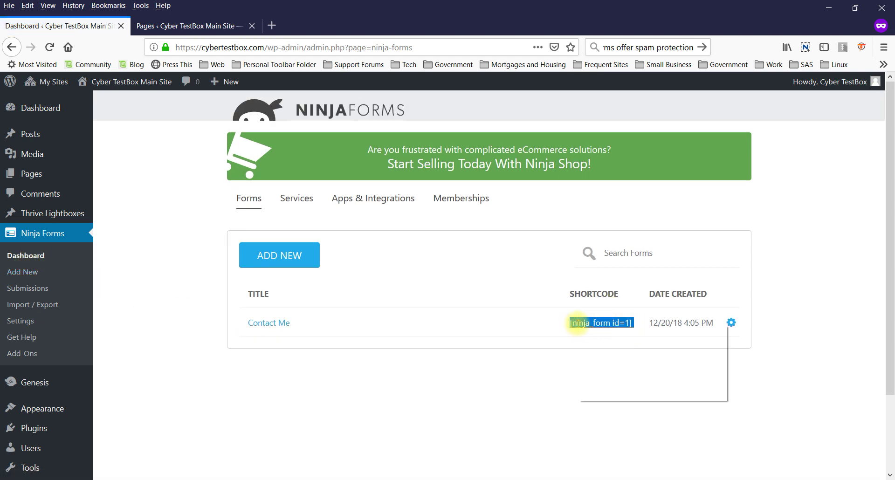
pyautogui.rightClick(578, 324)
pyautogui.click(589, 332)
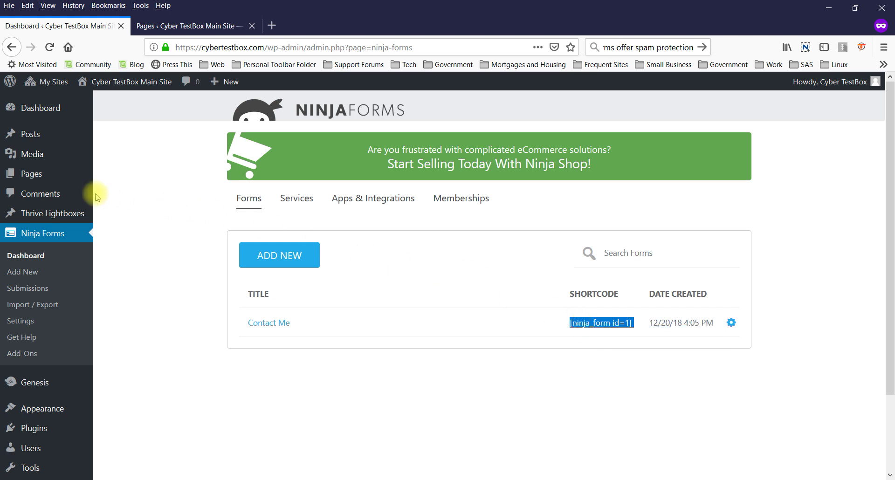
pyautogui.moveTo(34, 175)
pyautogui.click(105, 180)
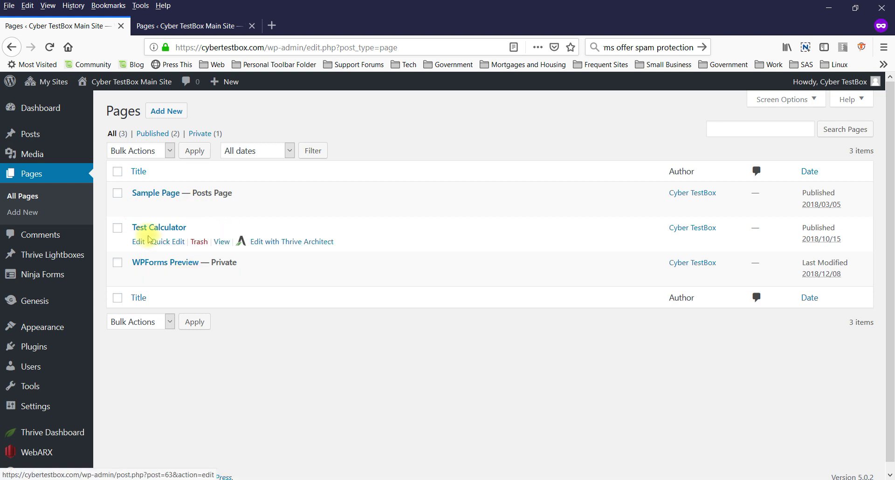
# - Start a new page titled 'Contact'
pyautogui.click(164, 114)
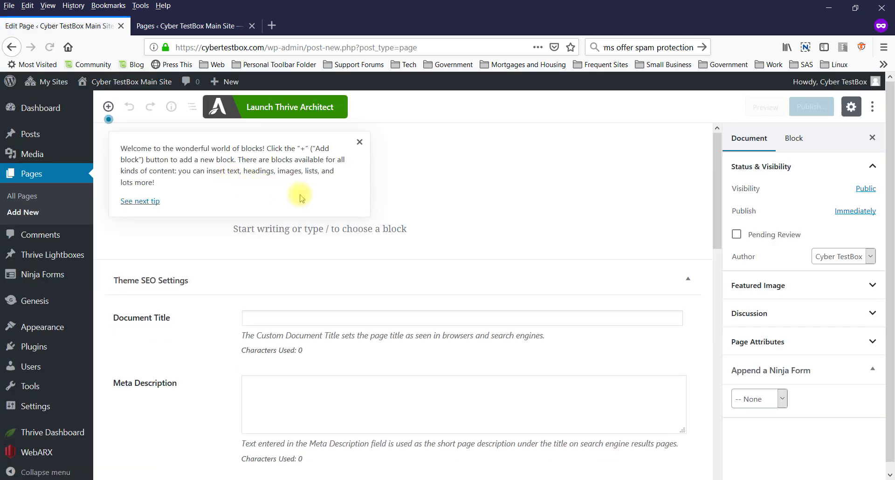
pyautogui.click(360, 142)
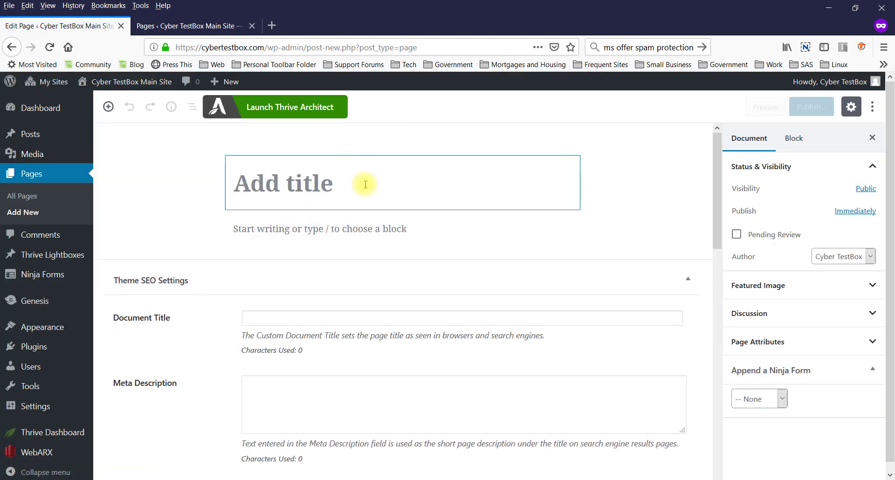
pyautogui.write('Contact')
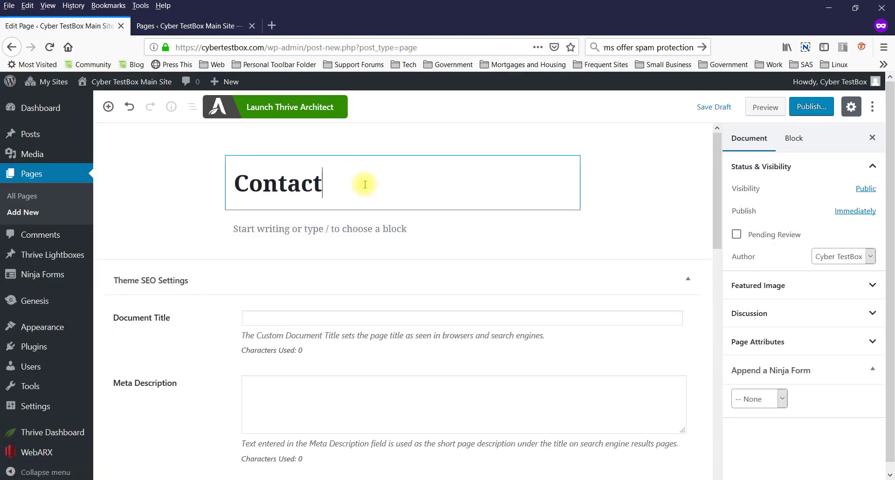
# - Add a Shortcode block containing [ninja_form id=1] and publish the page
pyautogui.click(357, 246)
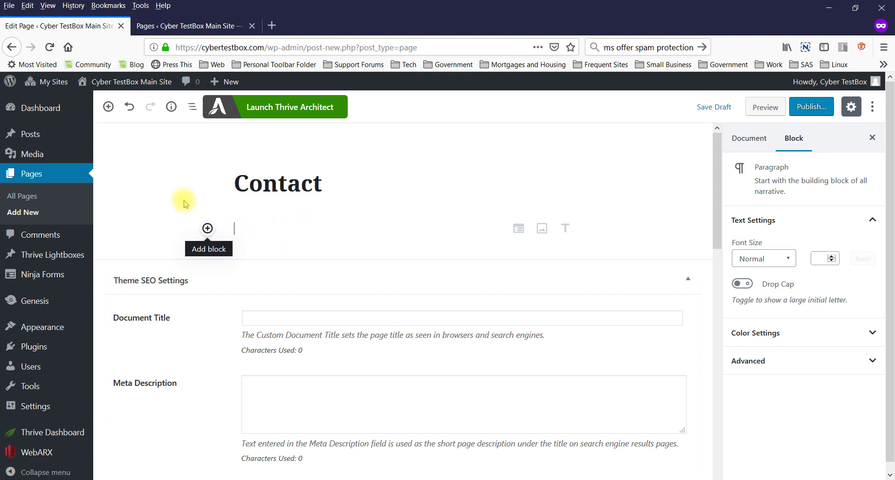
pyautogui.click(208, 229)
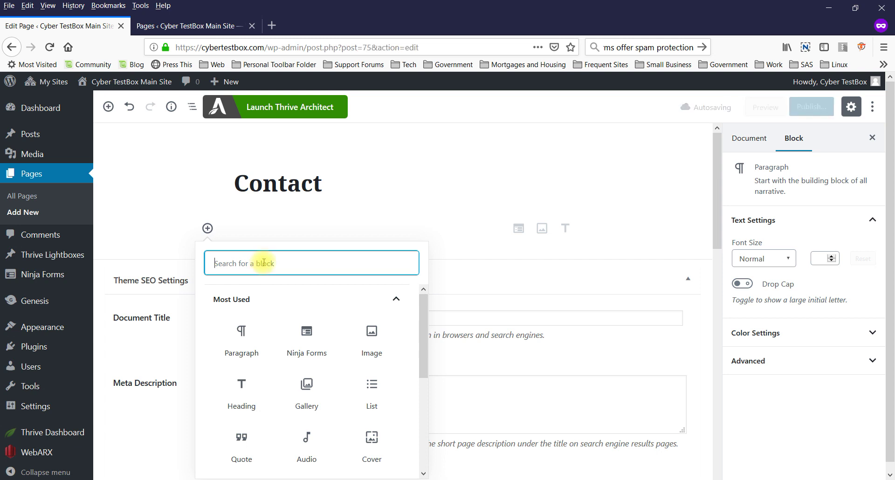
pyautogui.write('short')
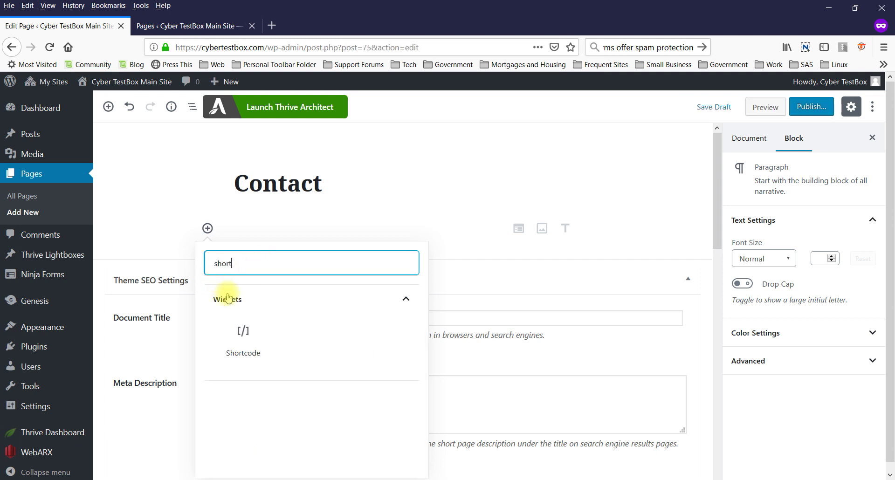
pyautogui.click(242, 328)
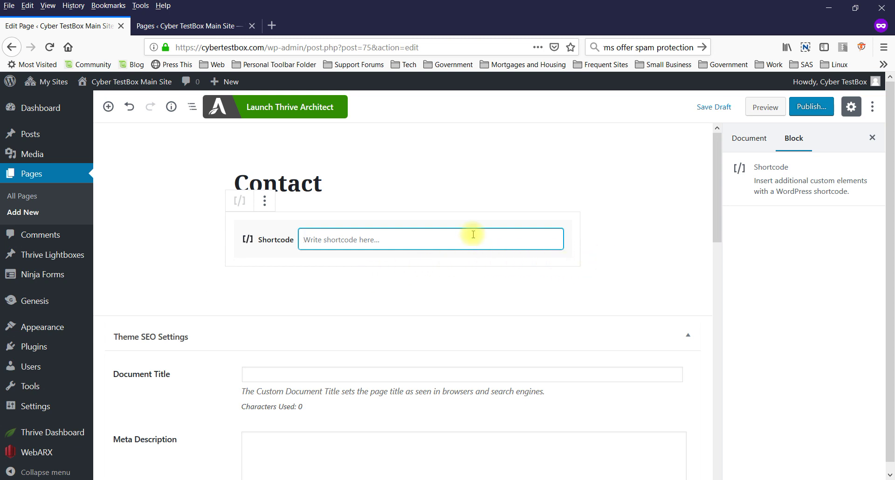
pyautogui.hotkey('ctrl', 'v')
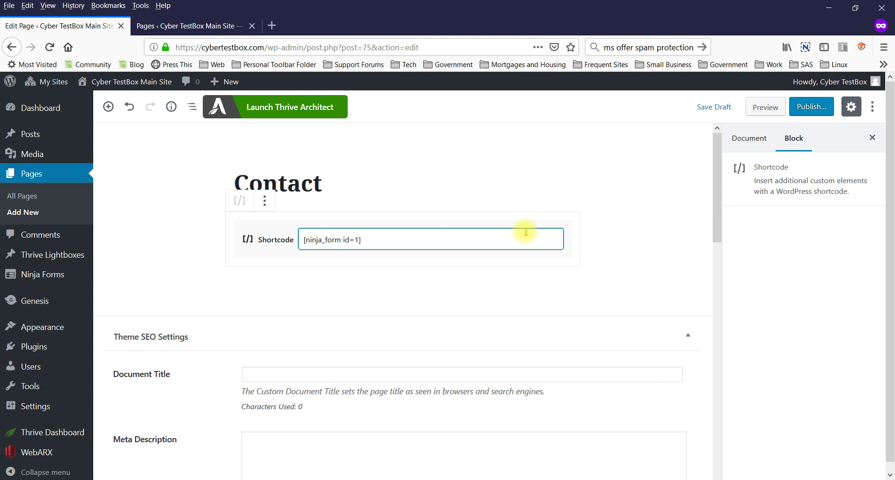
pyautogui.click(813, 108)
pyautogui.click(810, 105)
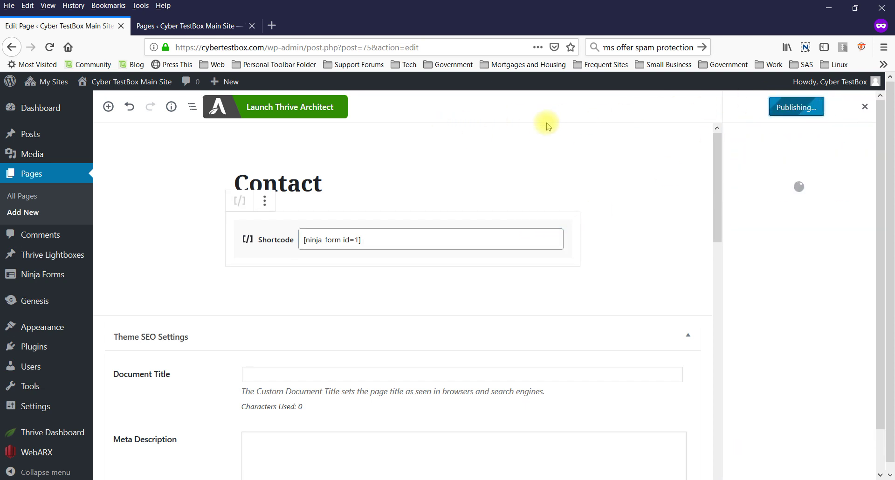
# - View the live Contact page and scroll through its Name, Phone, Email and Message form
pyautogui.click(188, 143)
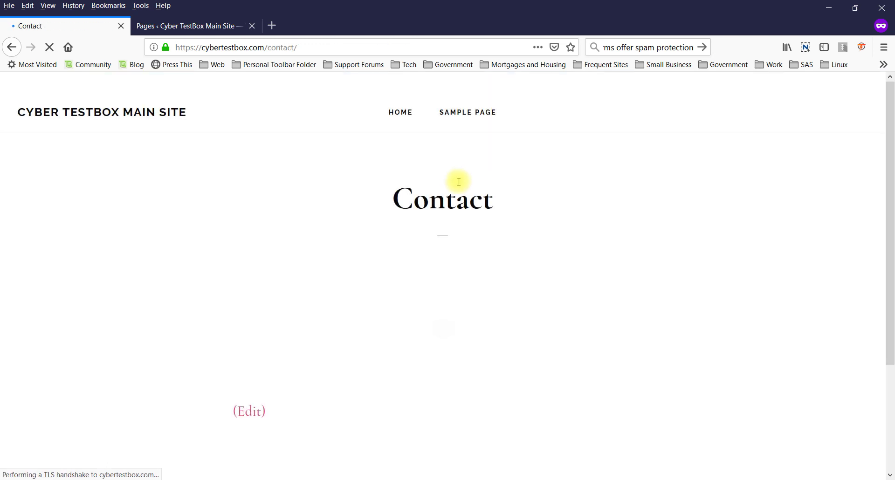
pyautogui.scroll(-2, 396, 195)
pyautogui.scroll(-5, 395, 195)
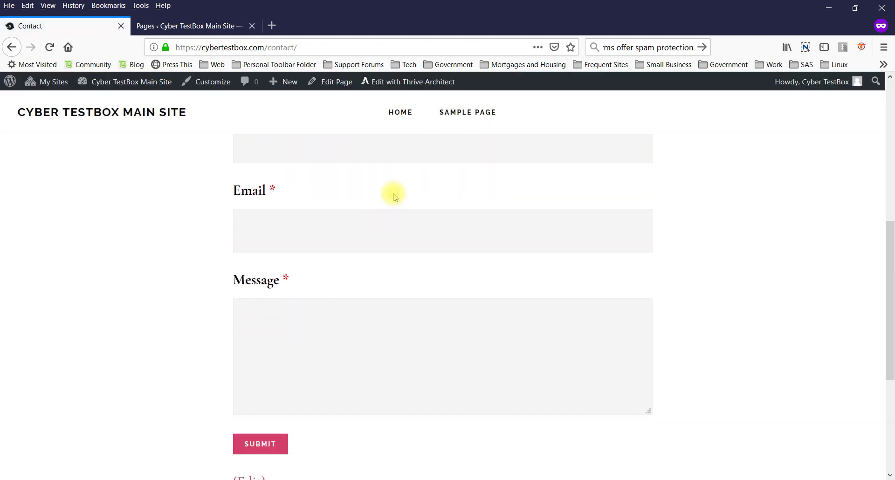
pyautogui.scroll(7, 396, 195)
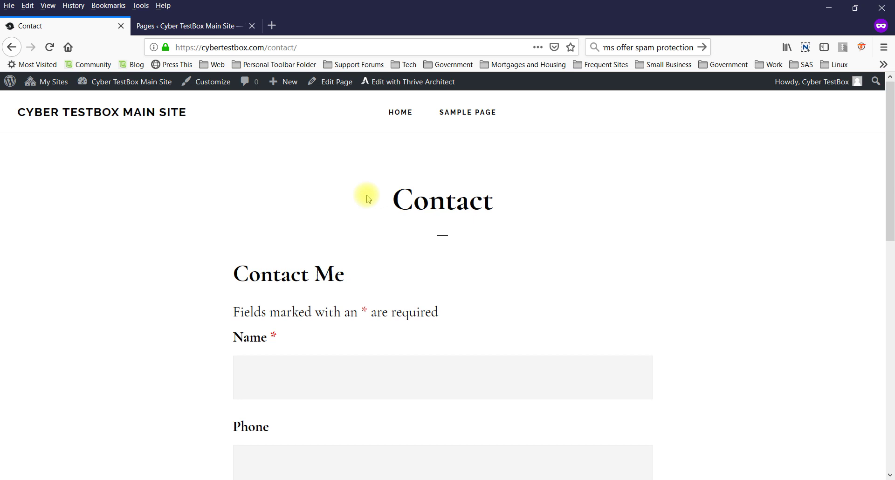
pyautogui.scroll(-10, 368, 199)
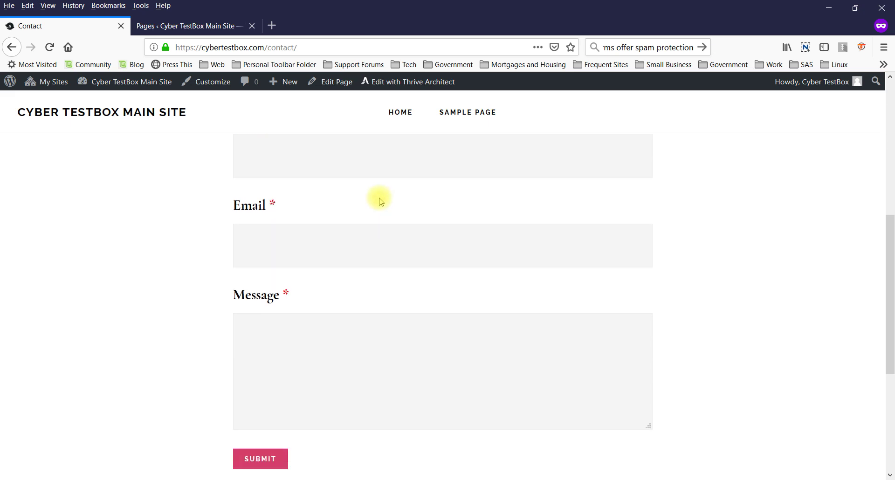
pyautogui.scroll(-2, 380, 199)
pyautogui.scroll(10, 386, 222)
pyautogui.scroll(2, 388, 222)
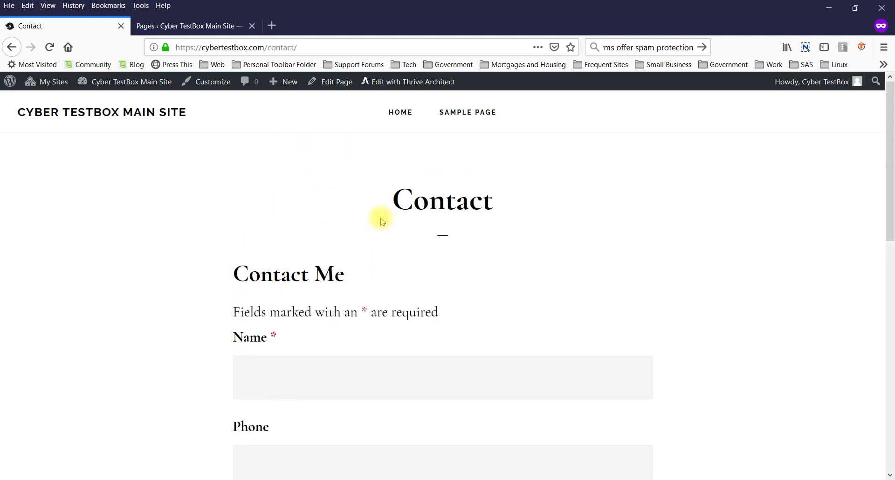
pyautogui.scroll(-3, 379, 215)
pyautogui.scroll(3, 376, 214)
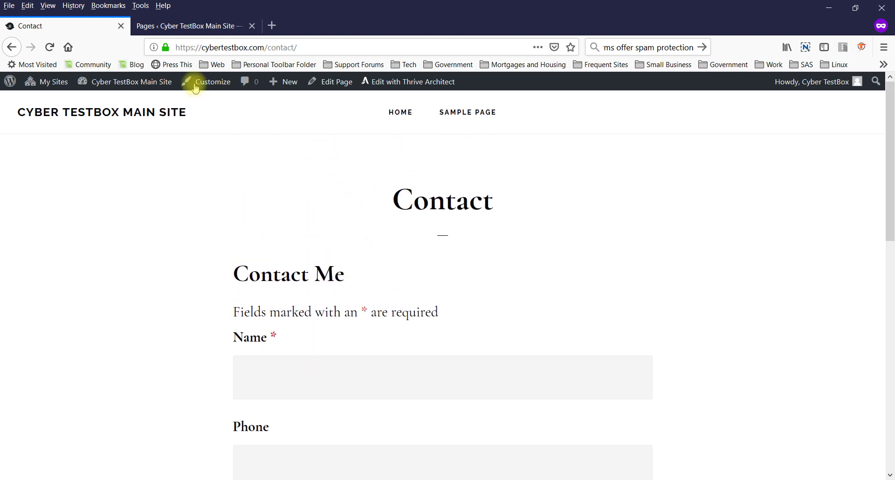
# - Switch back to the WordPress Pages tab and reload it
pyautogui.click(162, 29)
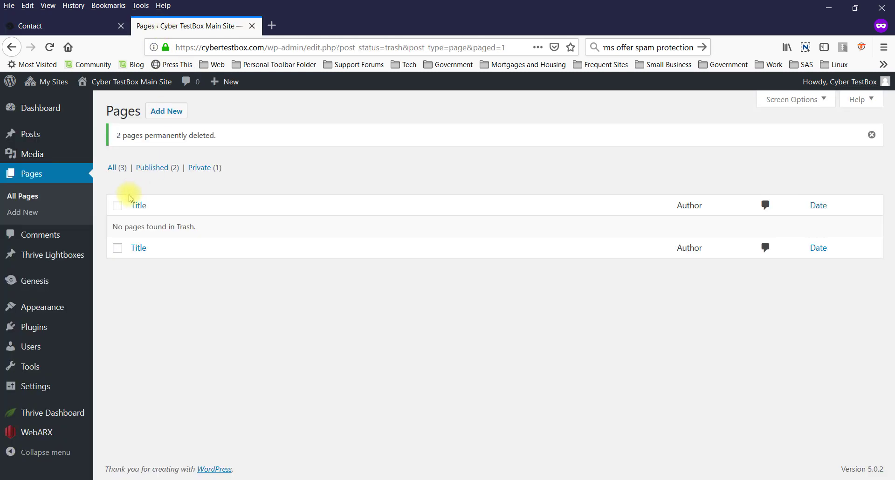
pyautogui.moveTo(53, 274)
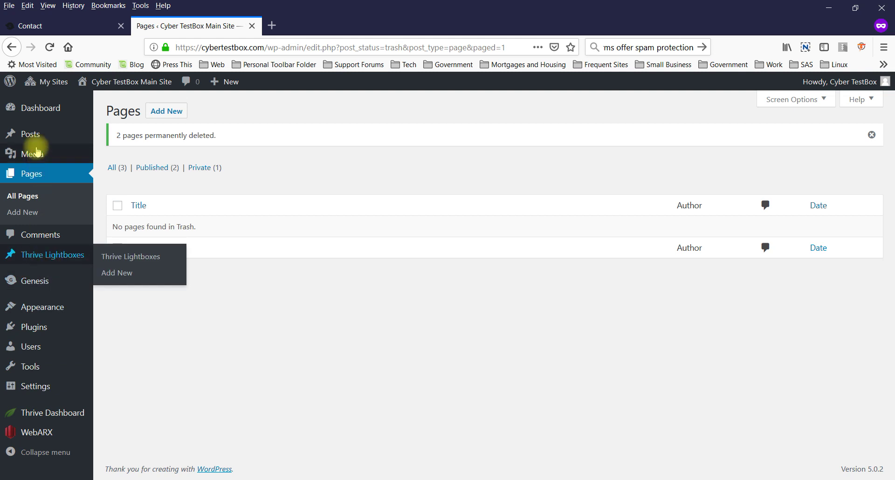
pyautogui.click(49, 47)
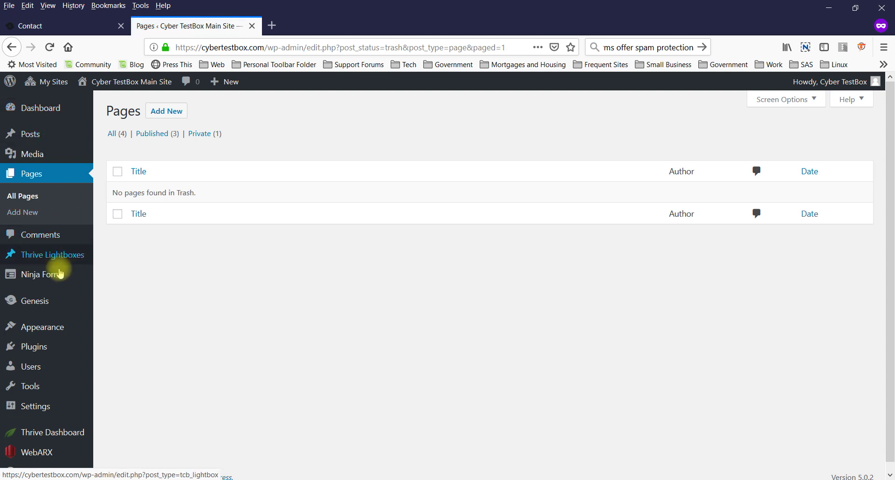
# - Reopen the Contact Me form from the Ninja Forms dashboard and show the addable fields
pyautogui.click(57, 274)
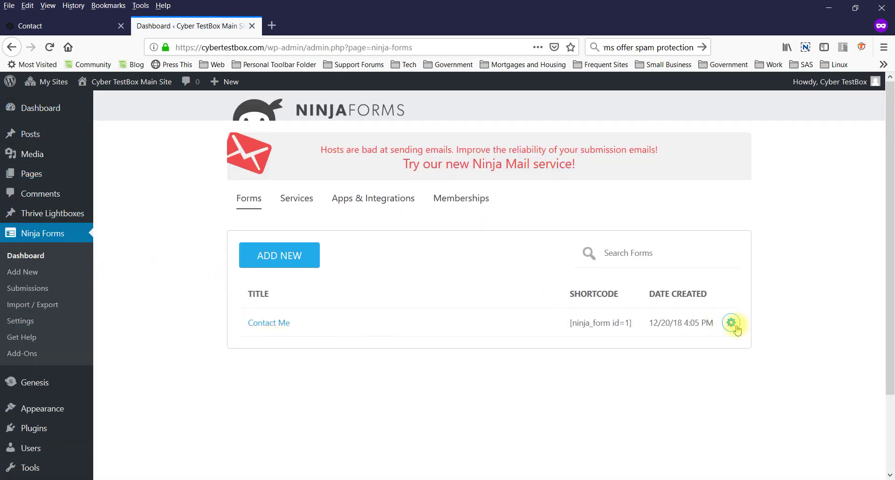
pyautogui.click(735, 326)
pyautogui.click(260, 346)
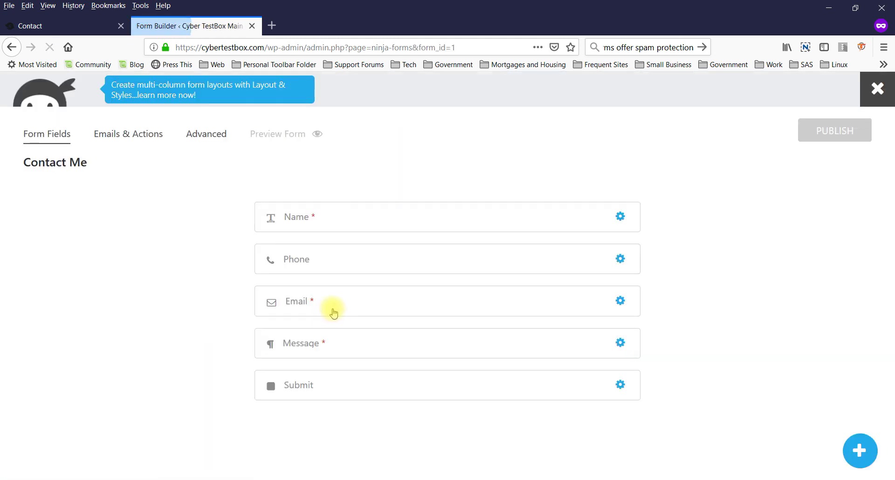
pyautogui.click(861, 451)
pyautogui.scroll(-1, 679, 322)
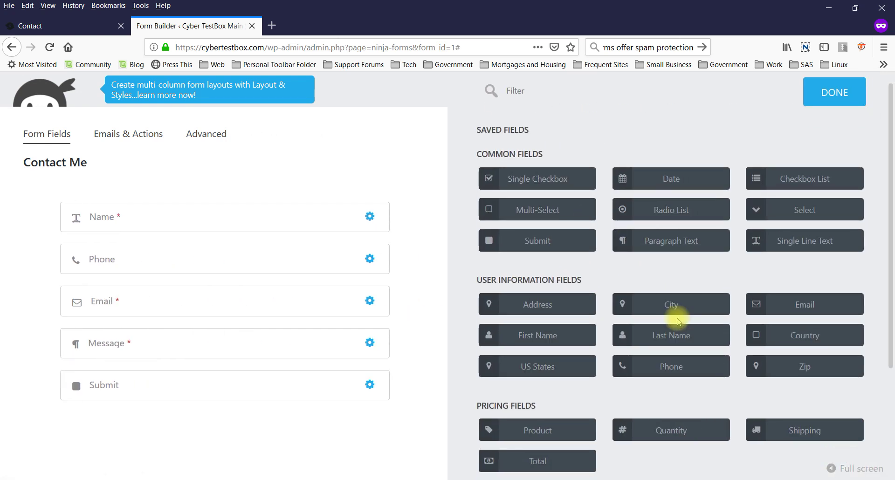